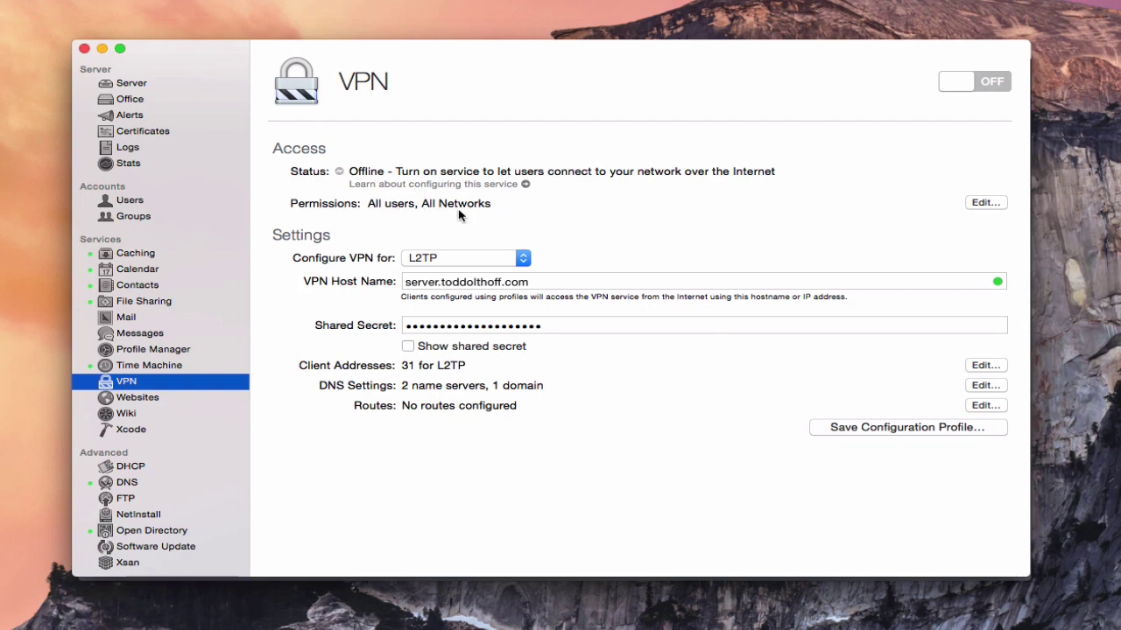
Review the VPN access permission choices for allowed users and networks, leaving them as they are
click(984, 203)
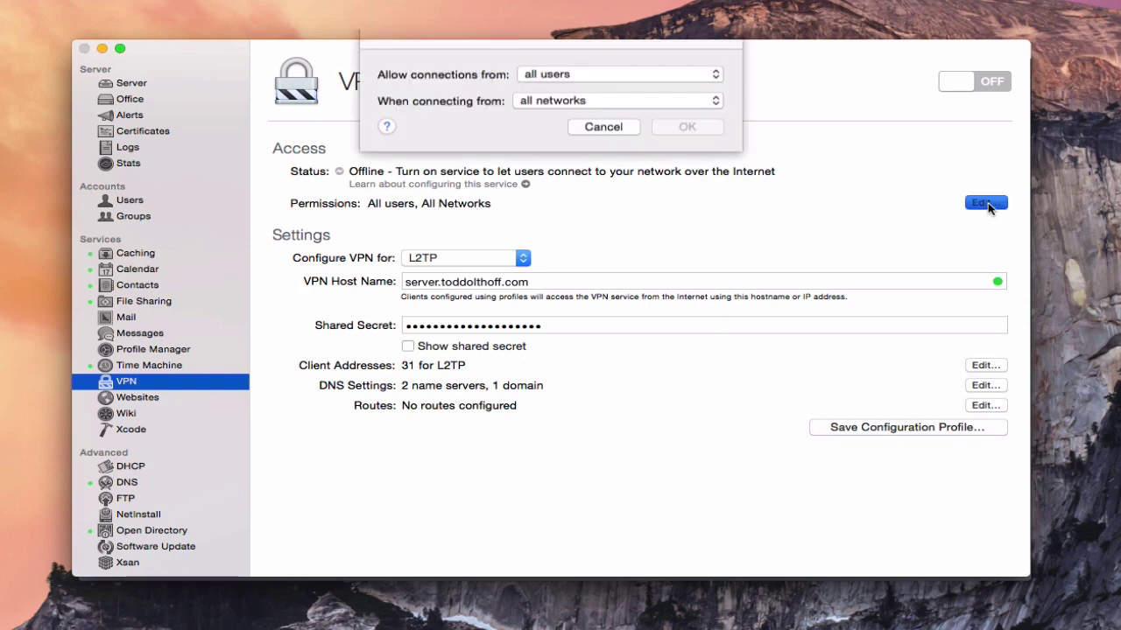
click(716, 130)
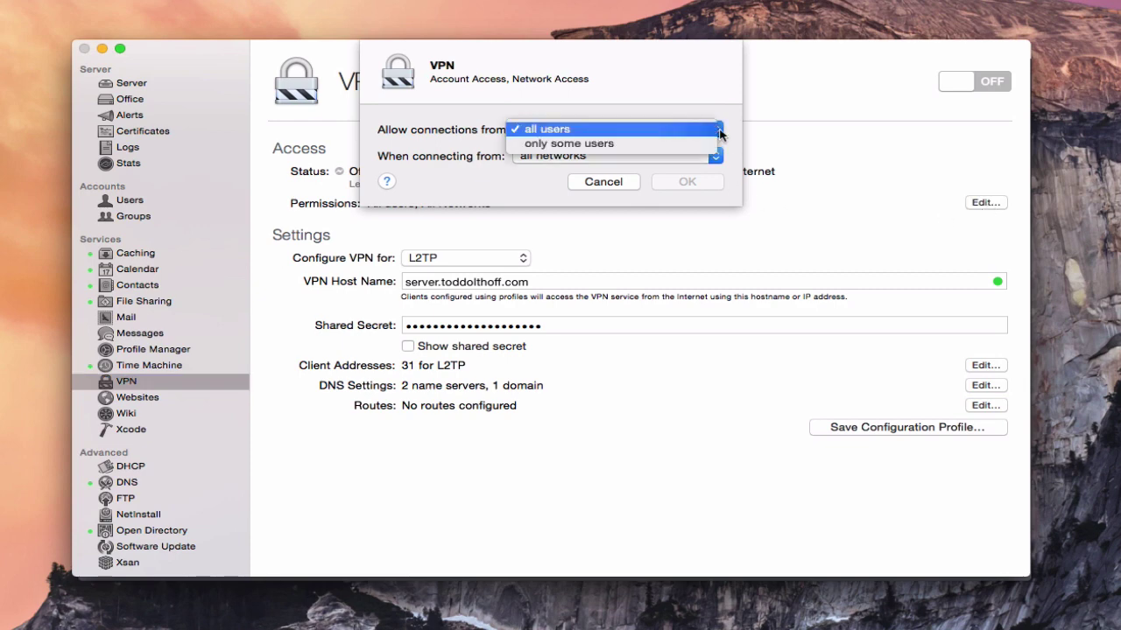
click(718, 115)
click(715, 157)
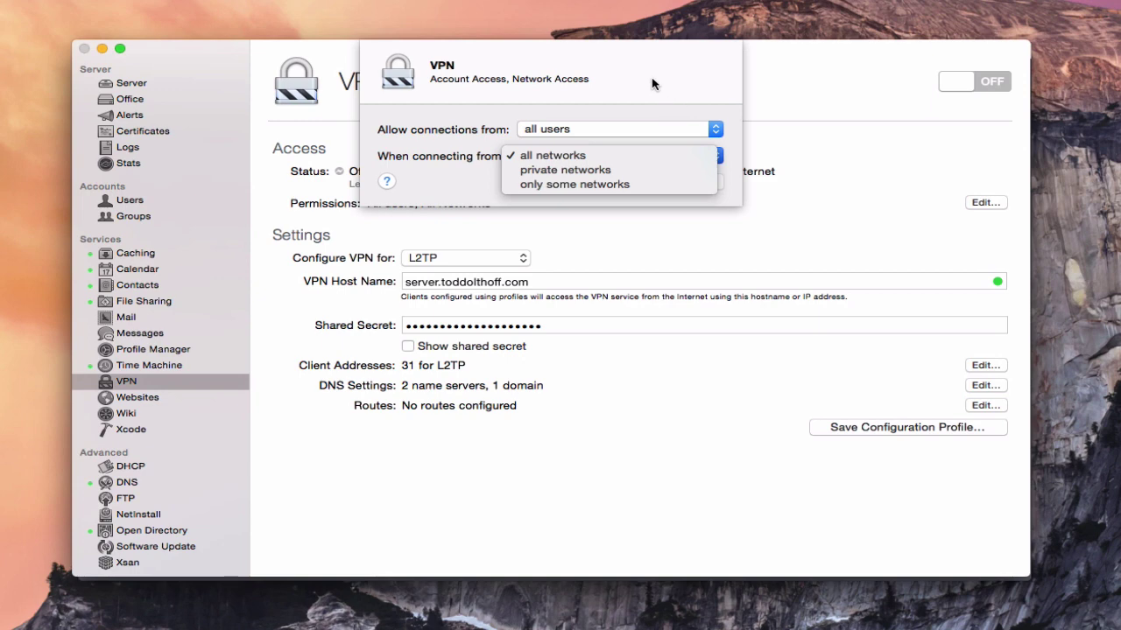
click(675, 107)
click(613, 182)
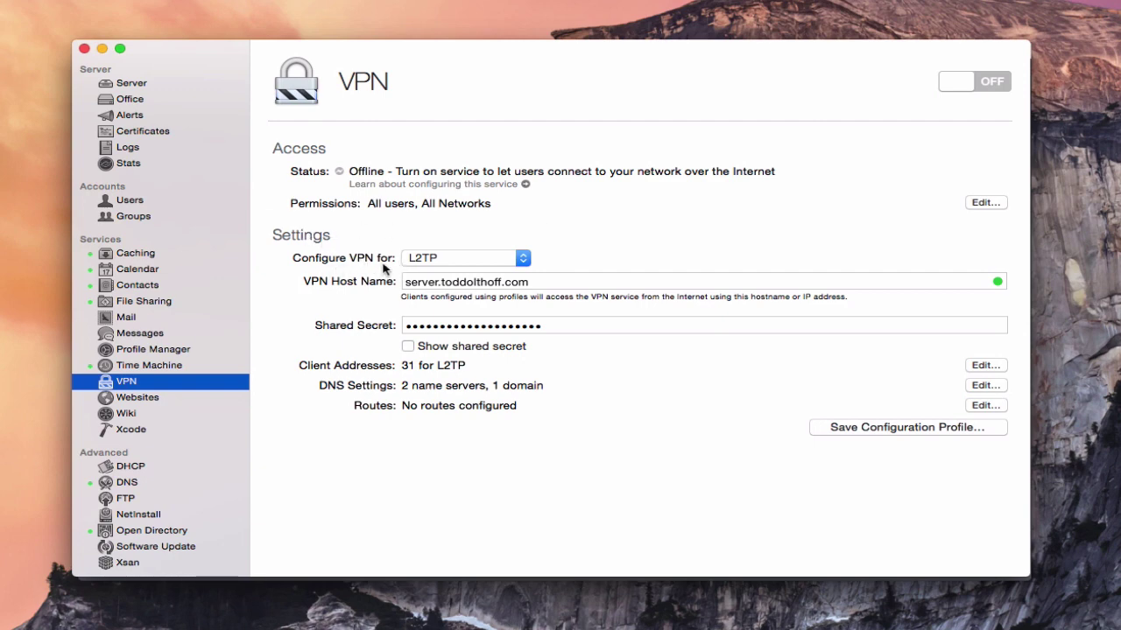
Check the available VPN protocol choices, and briefly reveal the shared secret before hiding it again
click(523, 259)
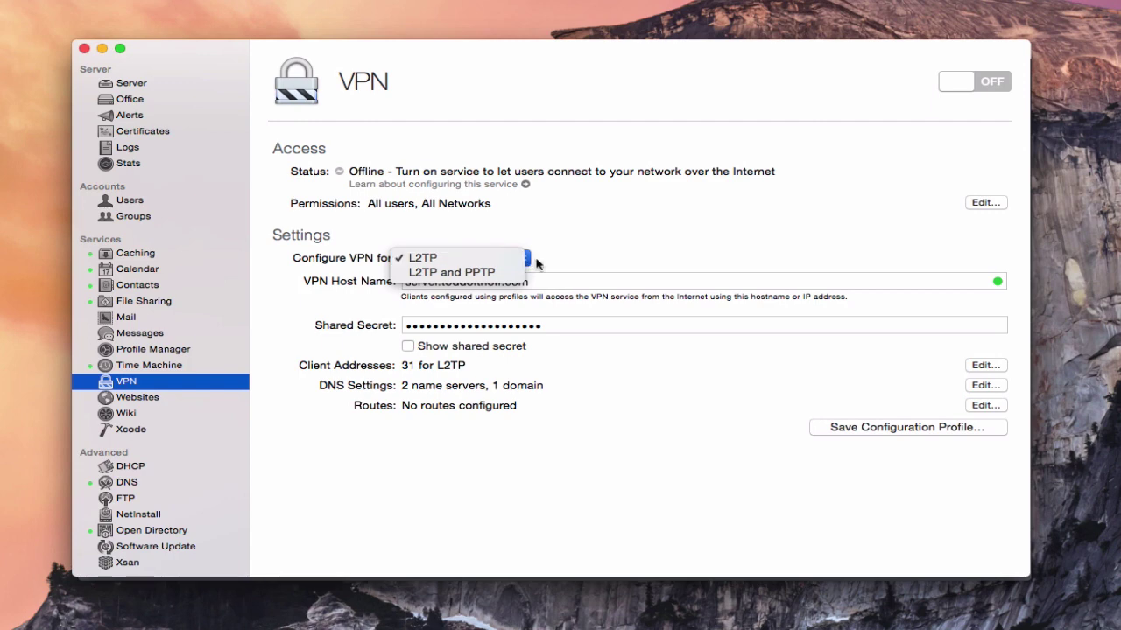
click(621, 258)
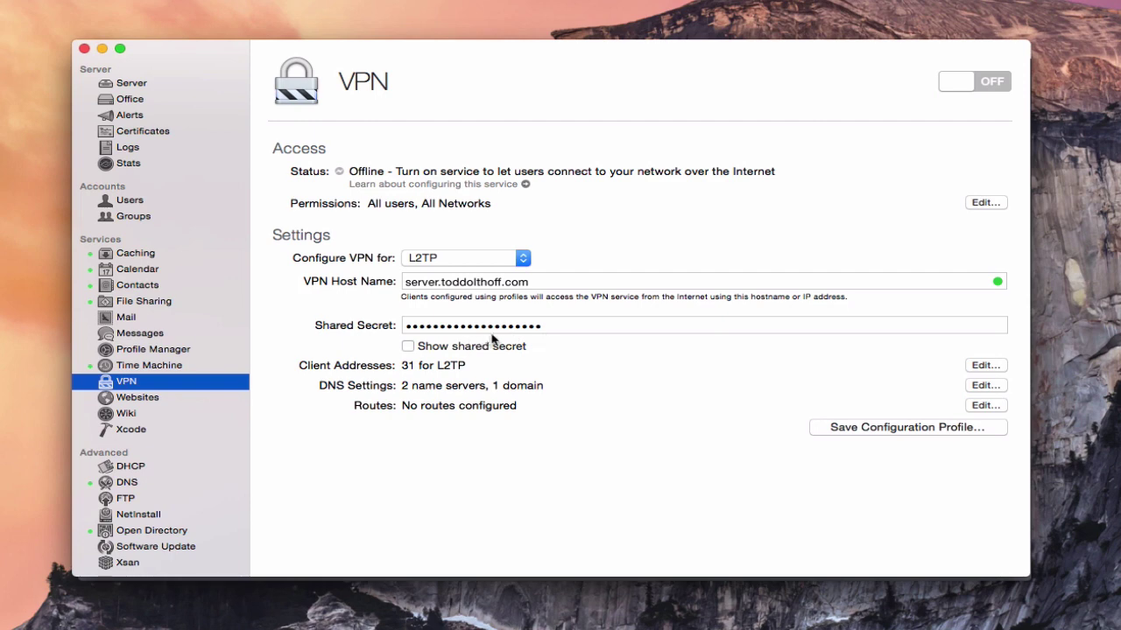
click(407, 349)
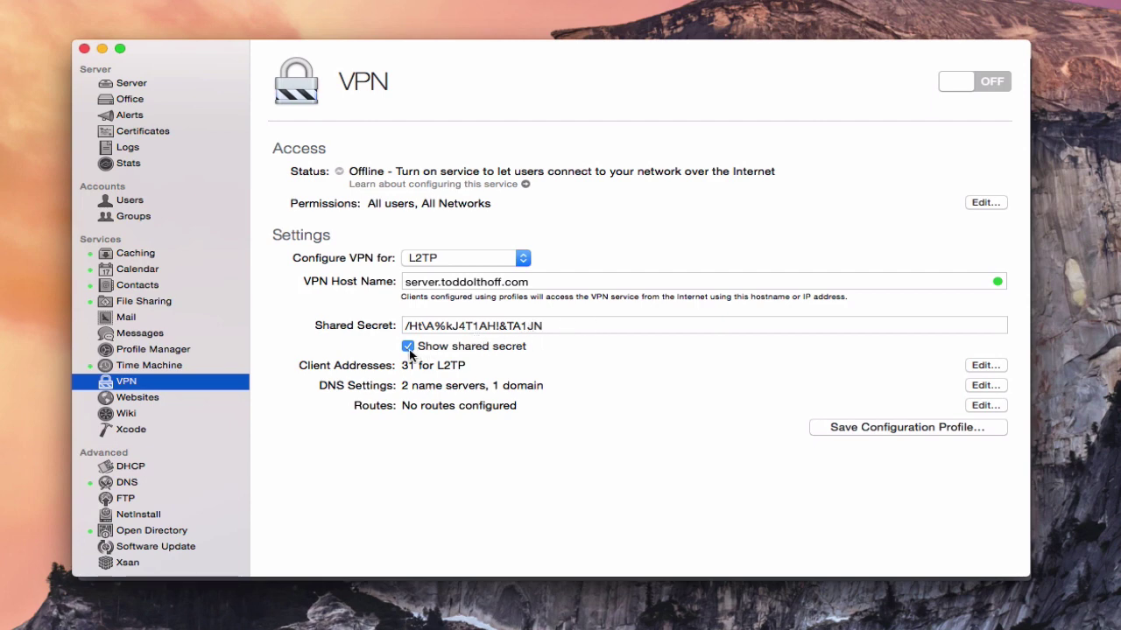
click(408, 347)
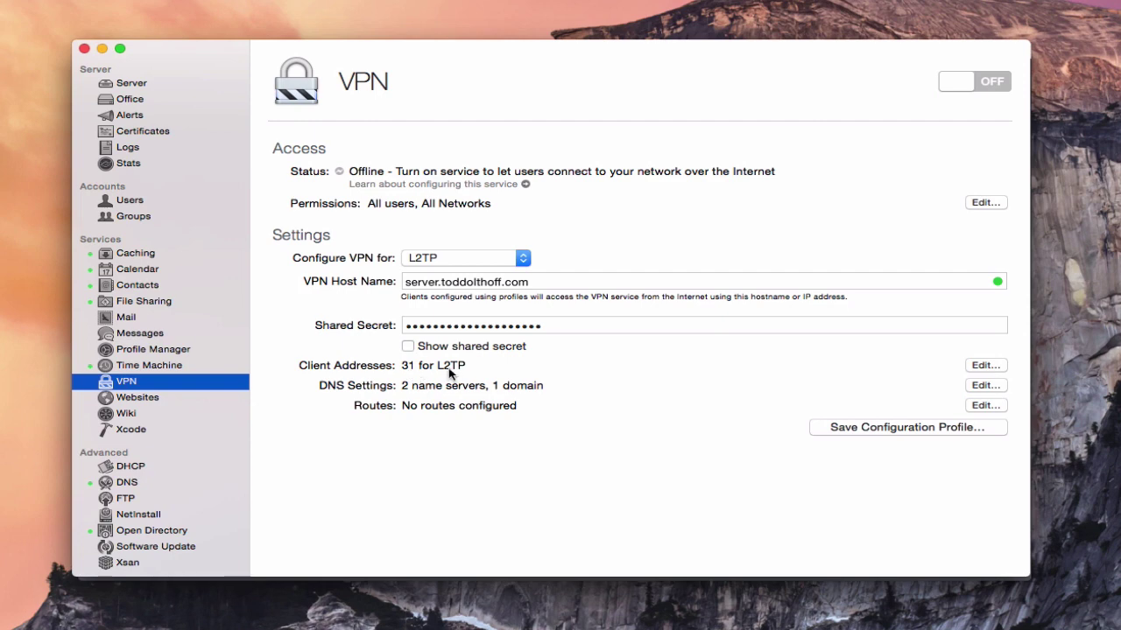
Reduce the number of client addresses assigned for VPN to 10
click(987, 367)
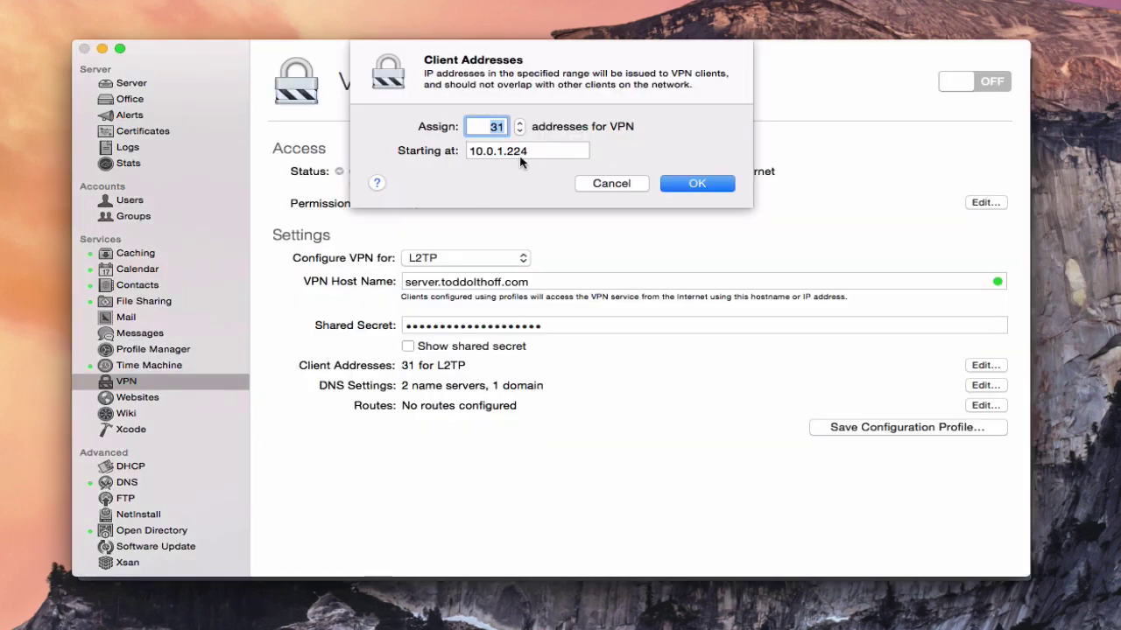
mouse_move(535, 152)
click(520, 131)
click(520, 130)
click(521, 130)
click(520, 131)
click(520, 131)
click(520, 131)
click(520, 131)
click(520, 130)
click(685, 186)
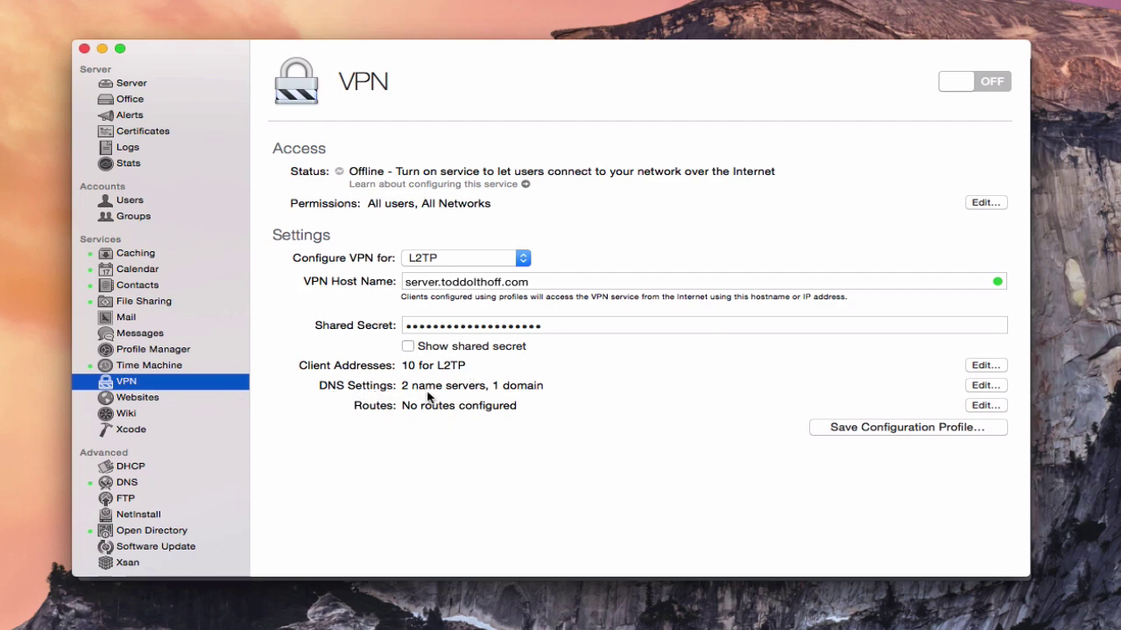
Examine the DNS settings, routes and configuration profile save options for the VPN service
click(984, 387)
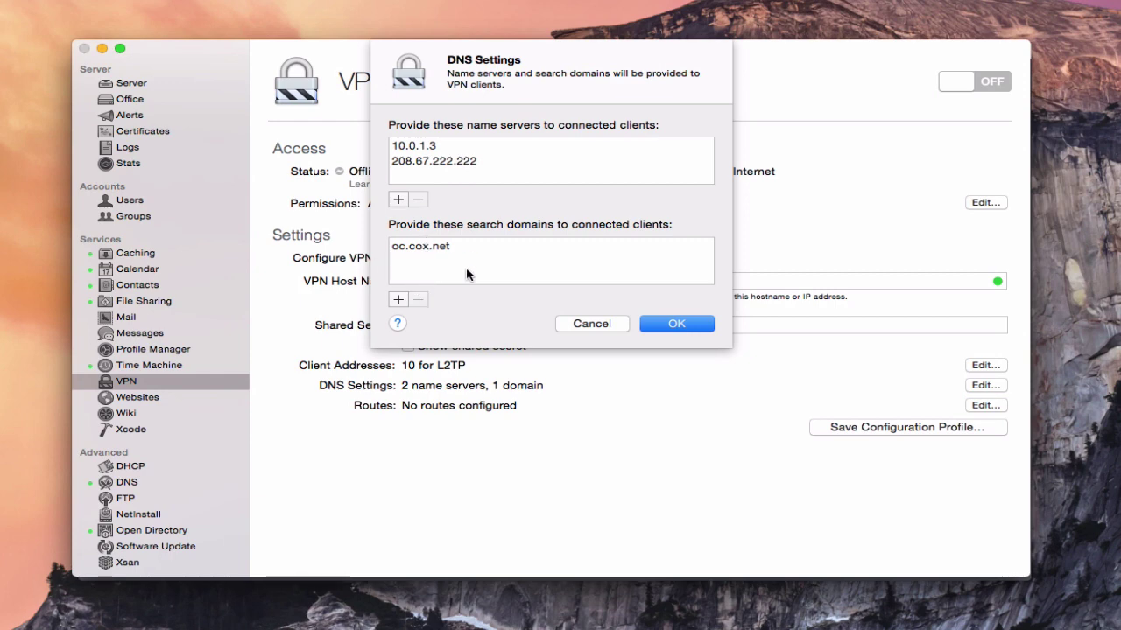
click(597, 326)
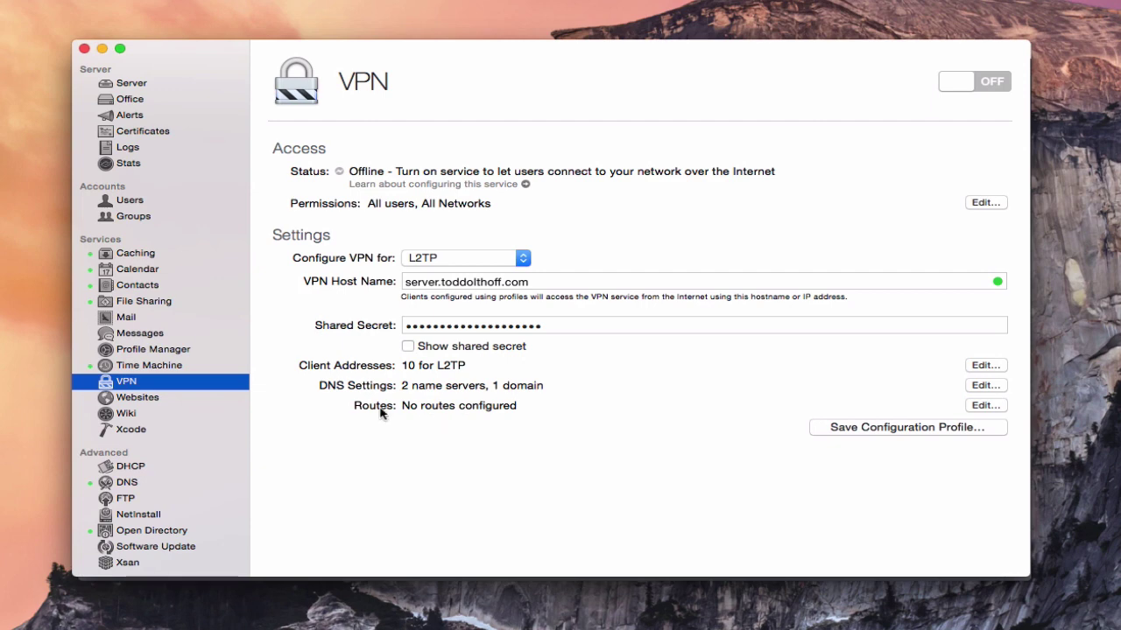
click(972, 410)
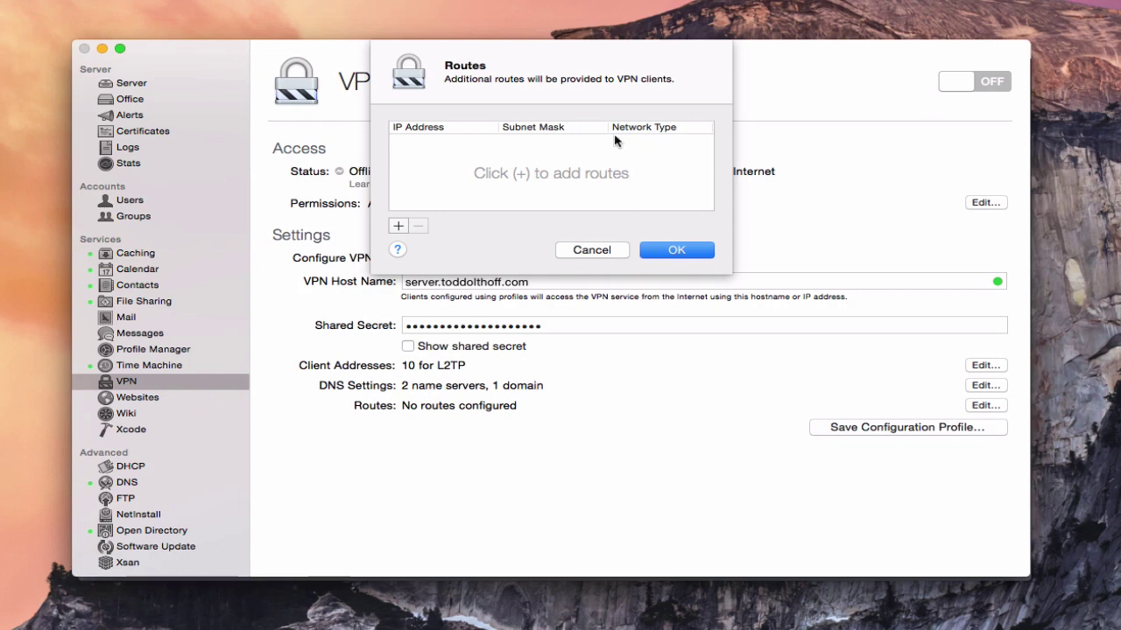
click(676, 252)
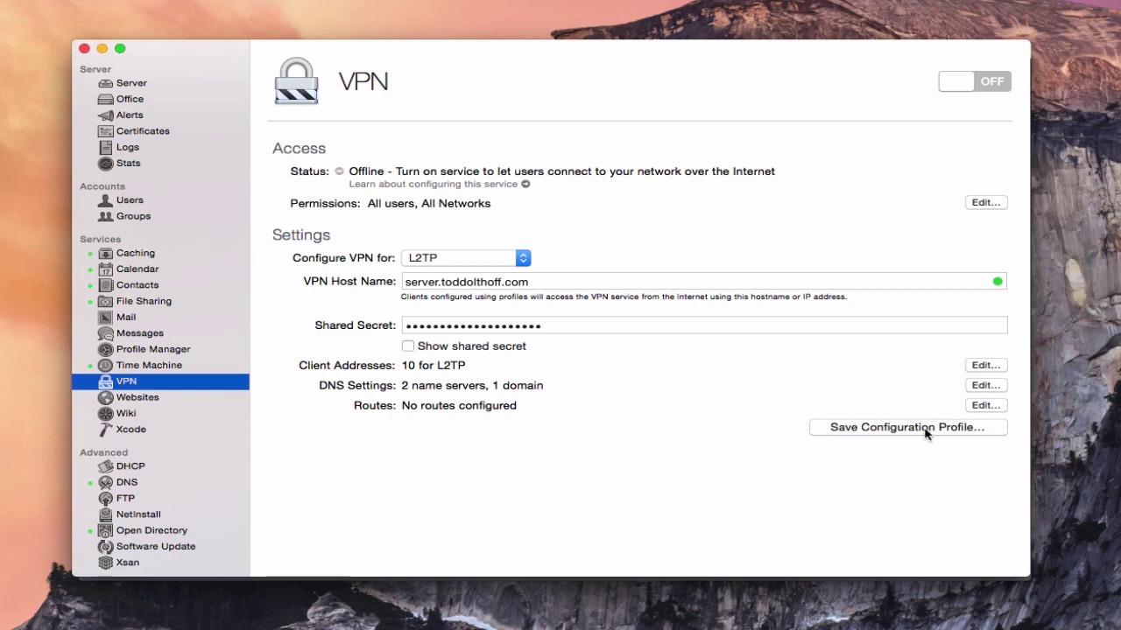
click(878, 434)
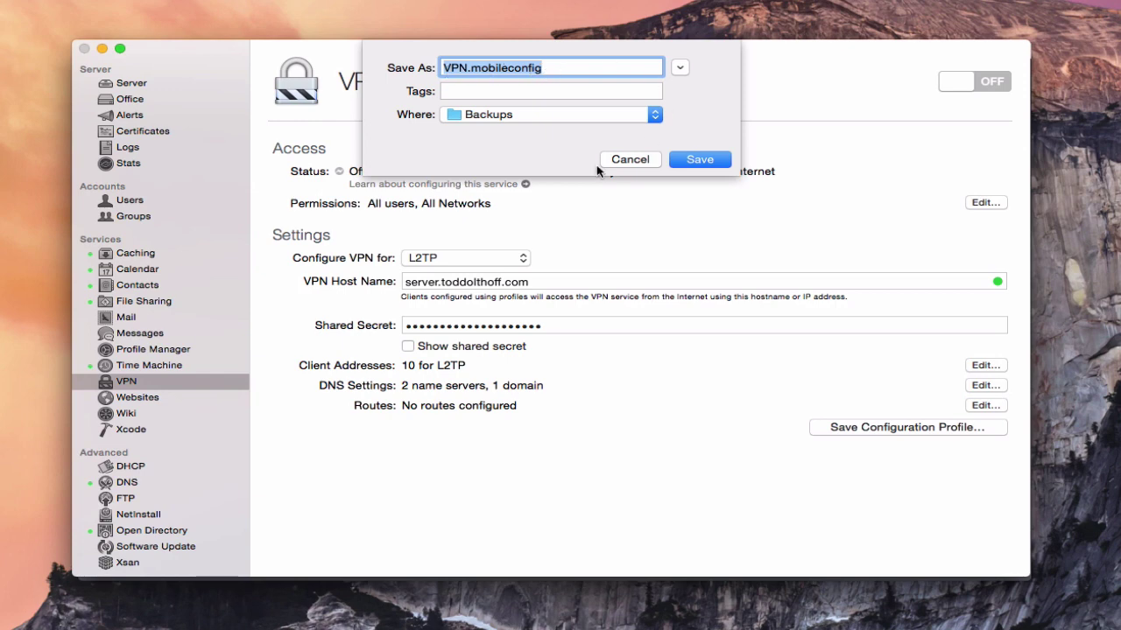
click(629, 162)
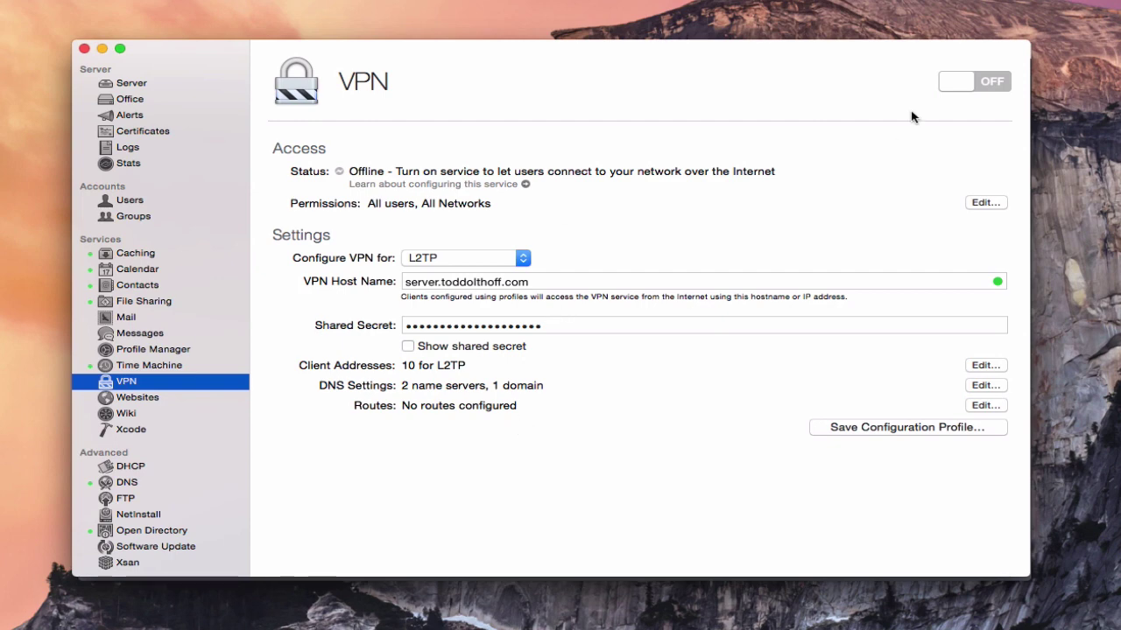
Turn on the VPN service and allow access to it from the Internet
click(998, 83)
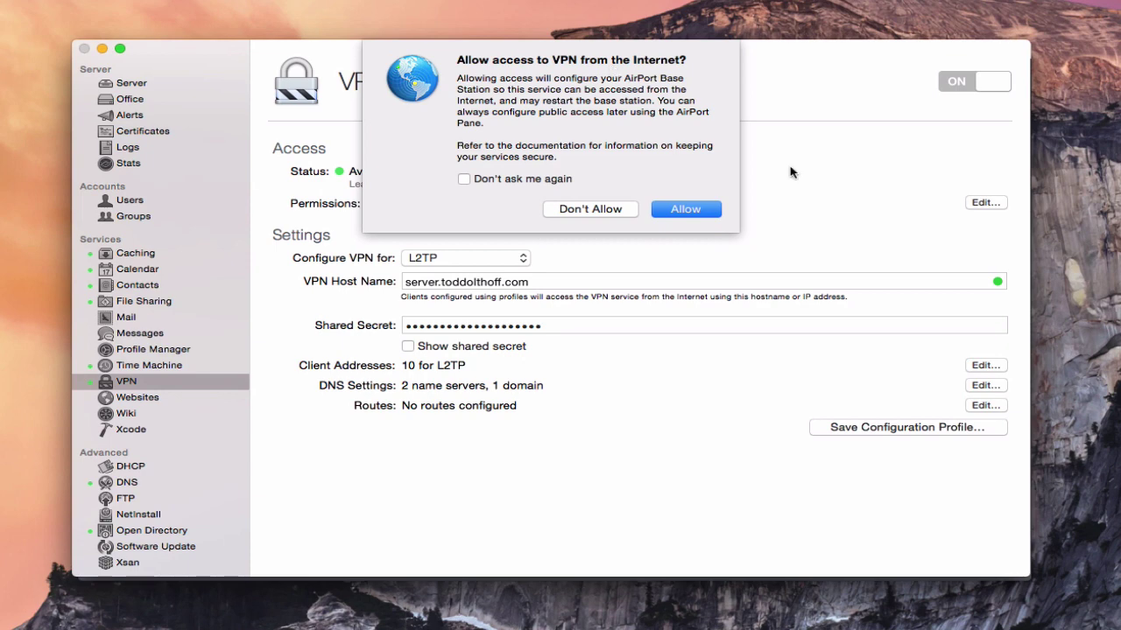
click(692, 210)
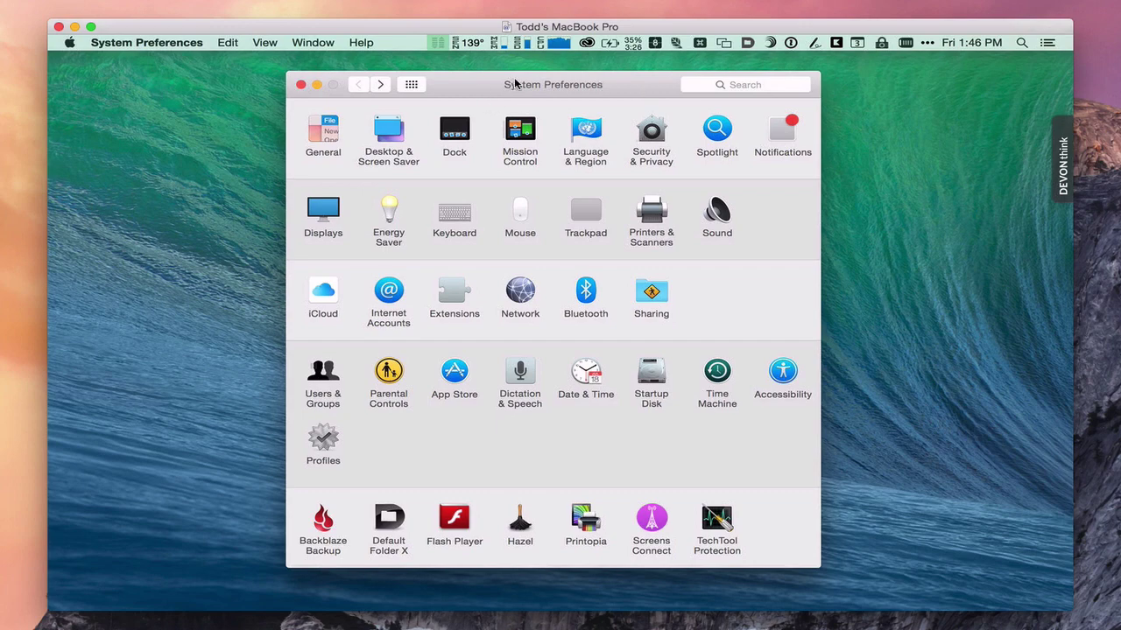
In the MacBook's System Preferences, create a network service with interface VPN, type L2TP over IPSec, named Home VPN
click(523, 300)
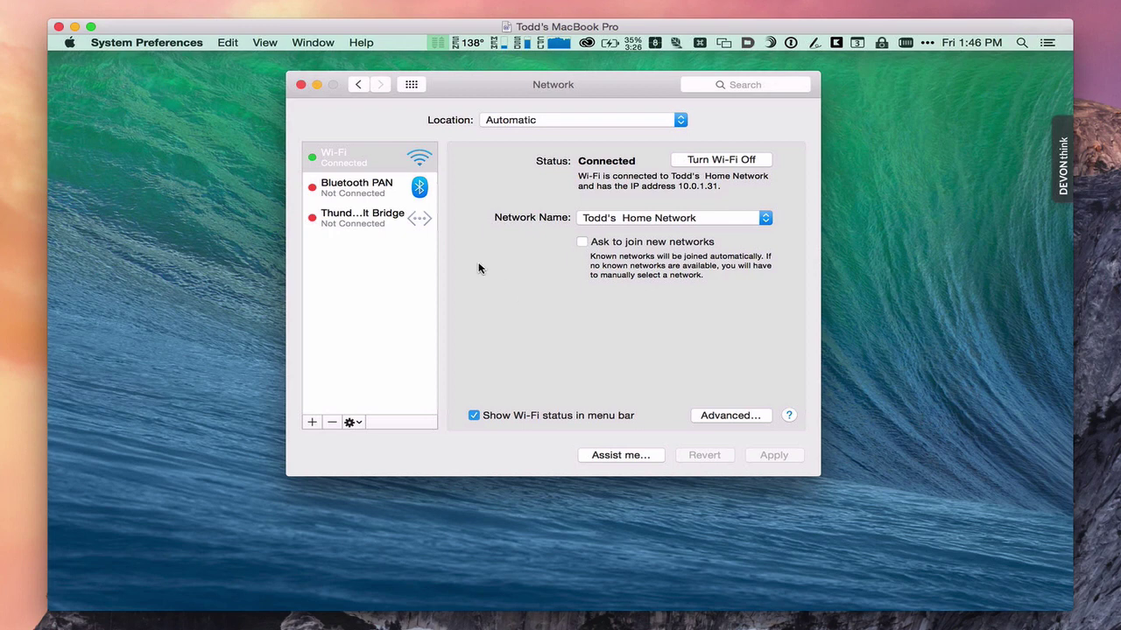
click(351, 193)
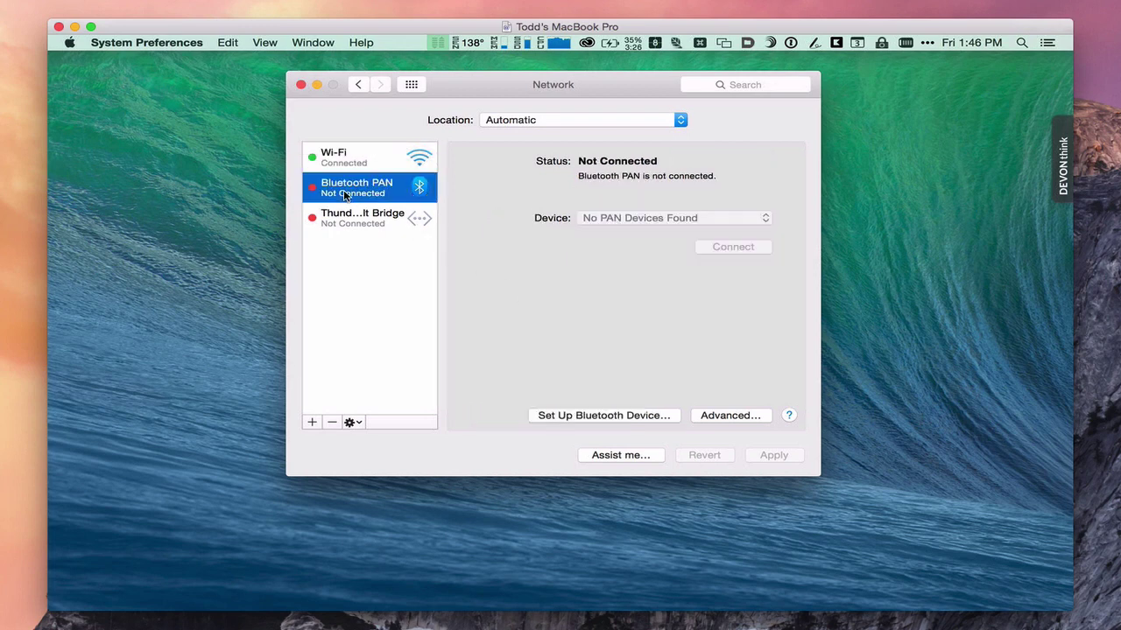
click(312, 424)
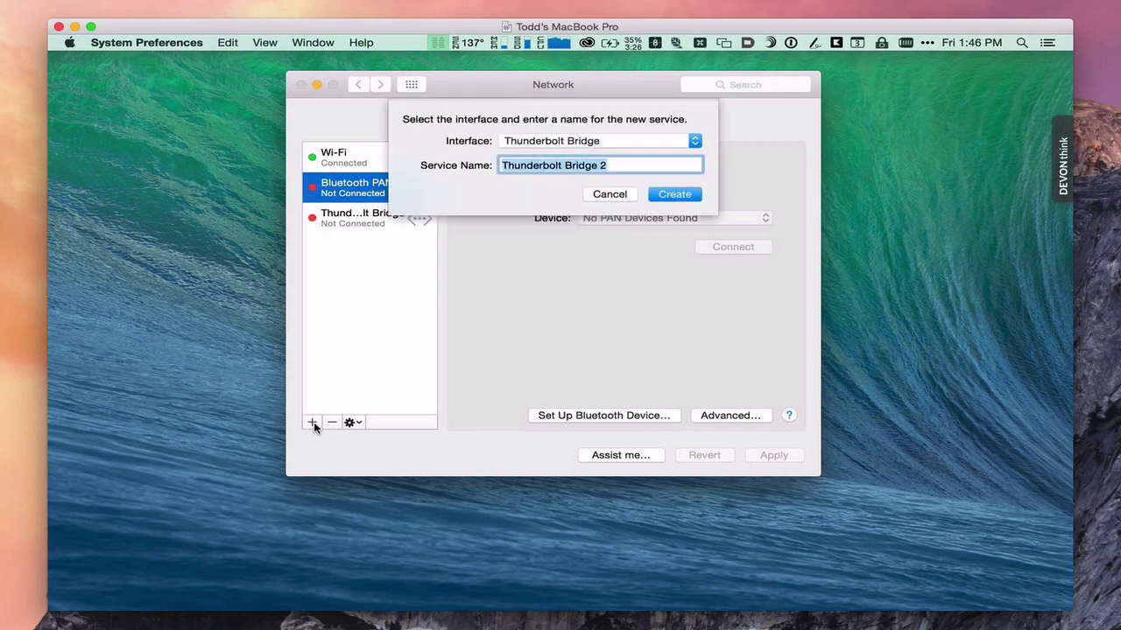
click(693, 141)
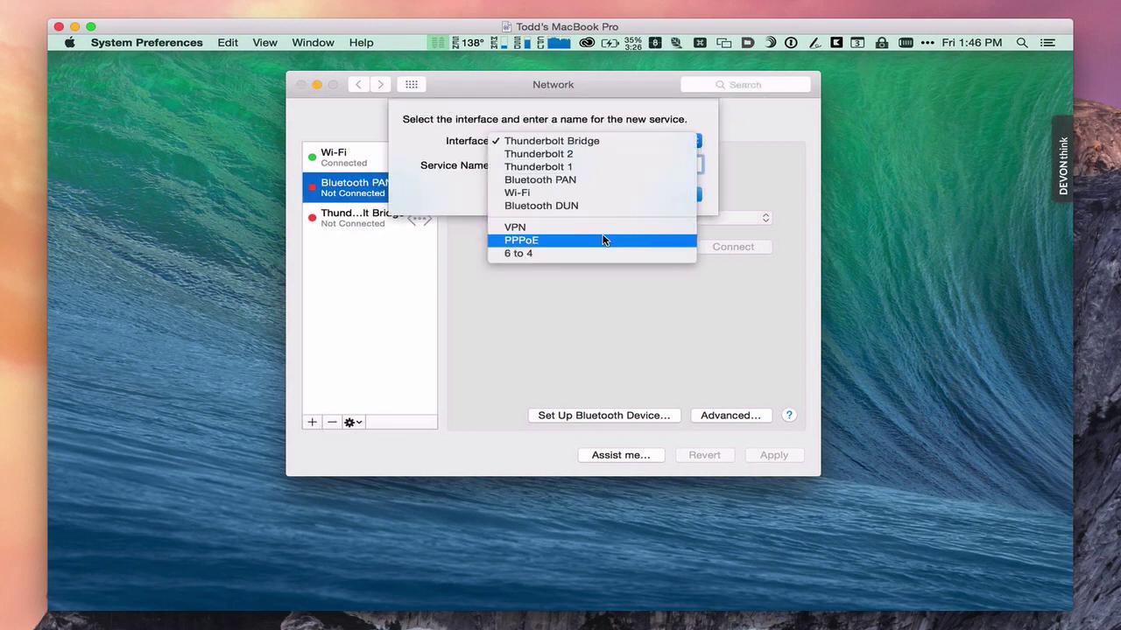
click(547, 231)
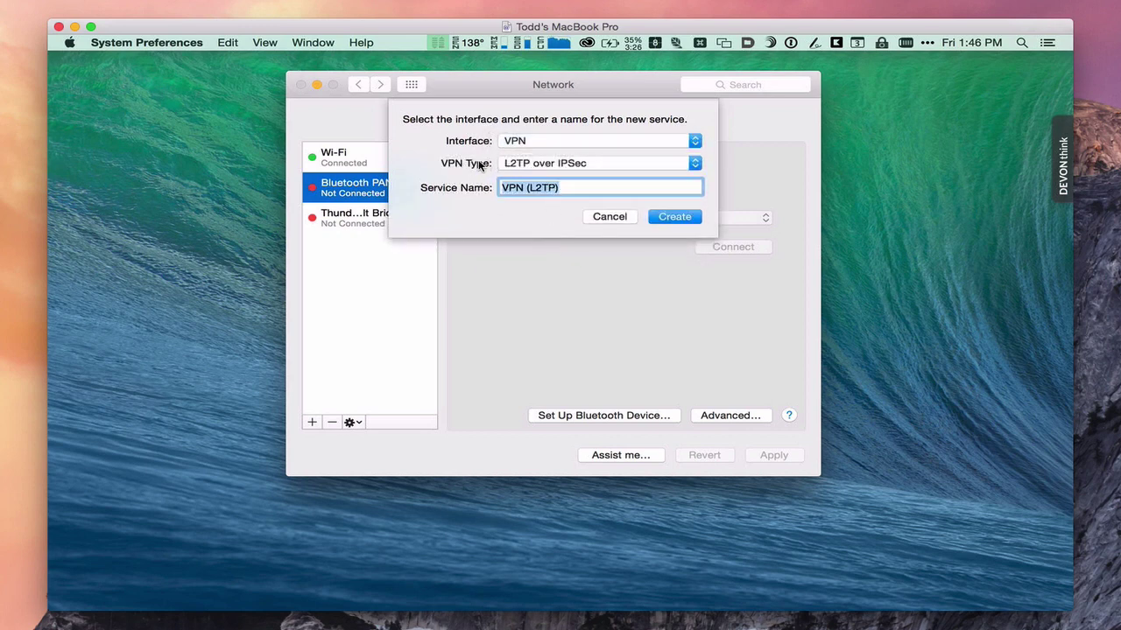
click(692, 163)
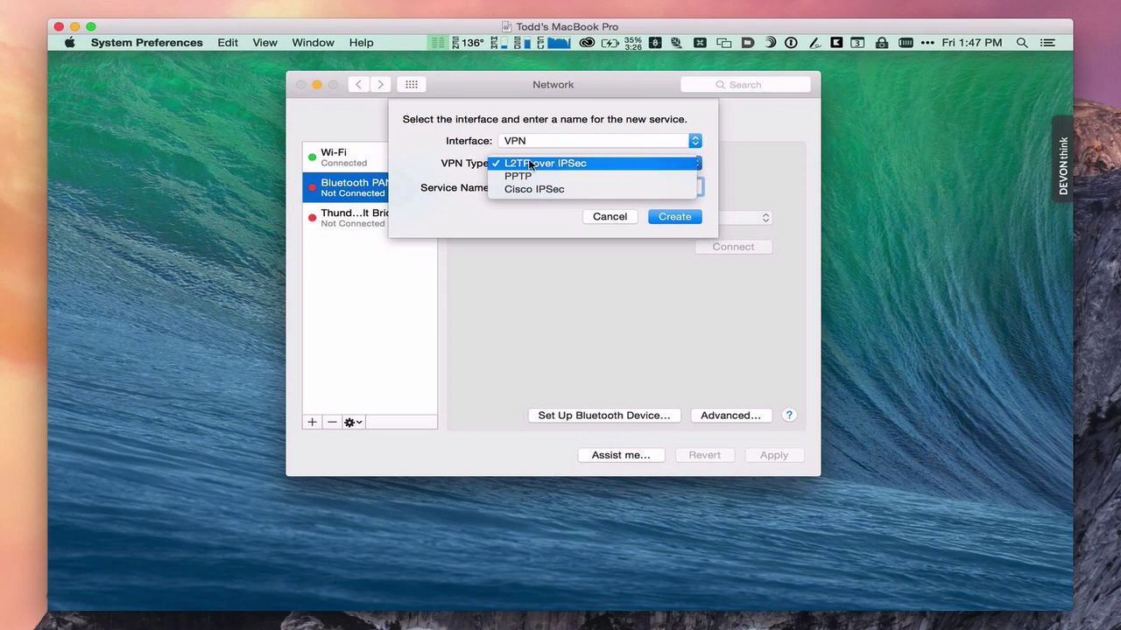
click(710, 152)
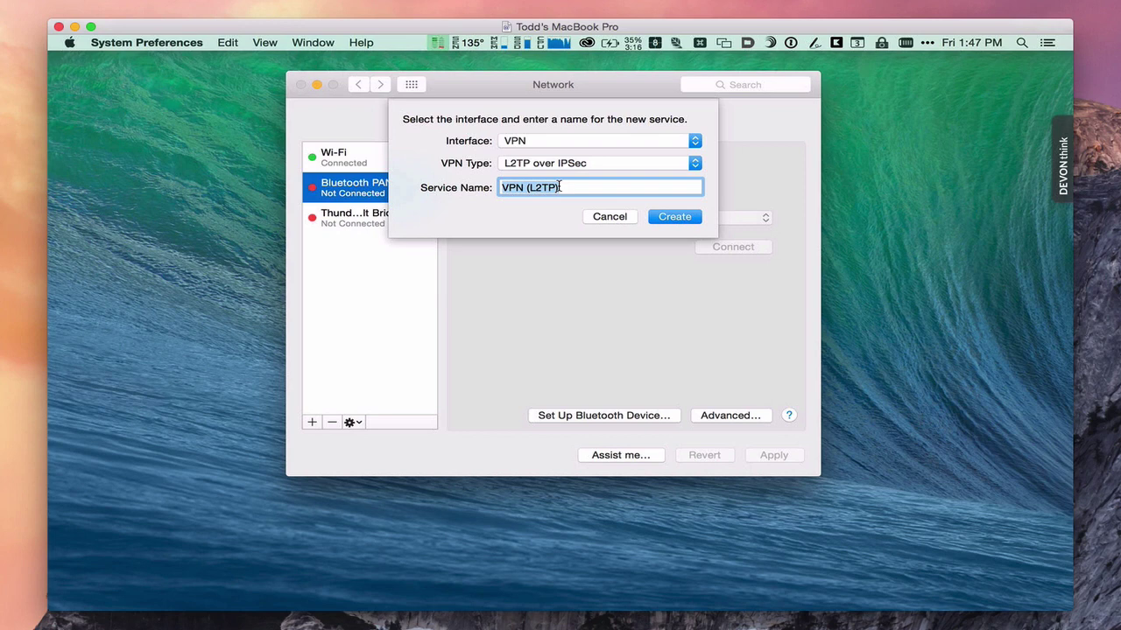
text(H)
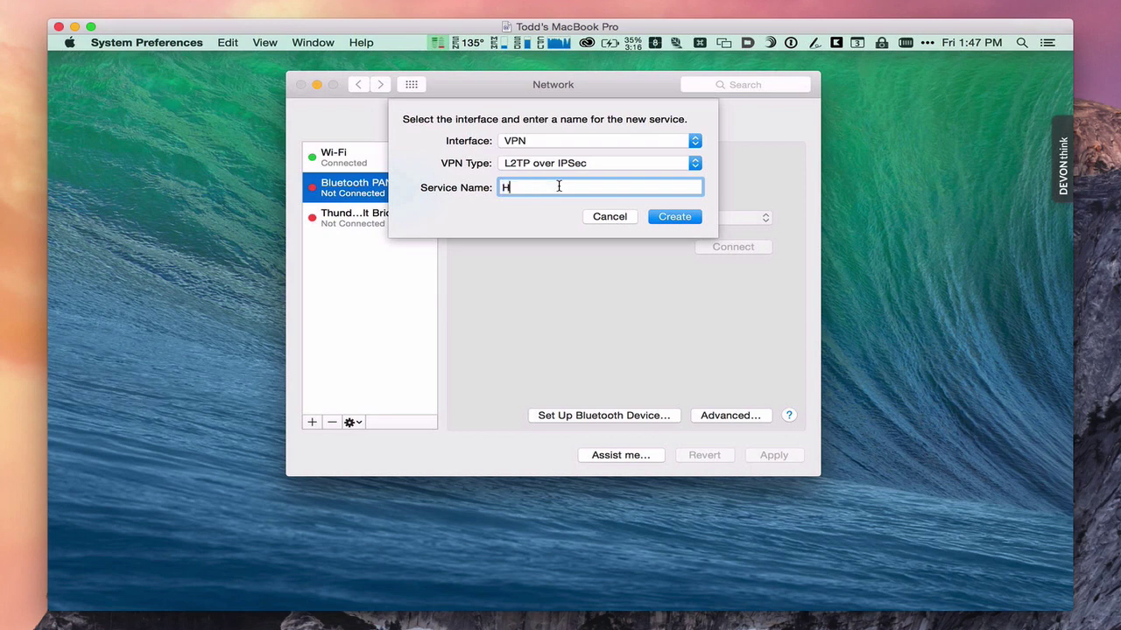
text(ome VPN)
click(678, 218)
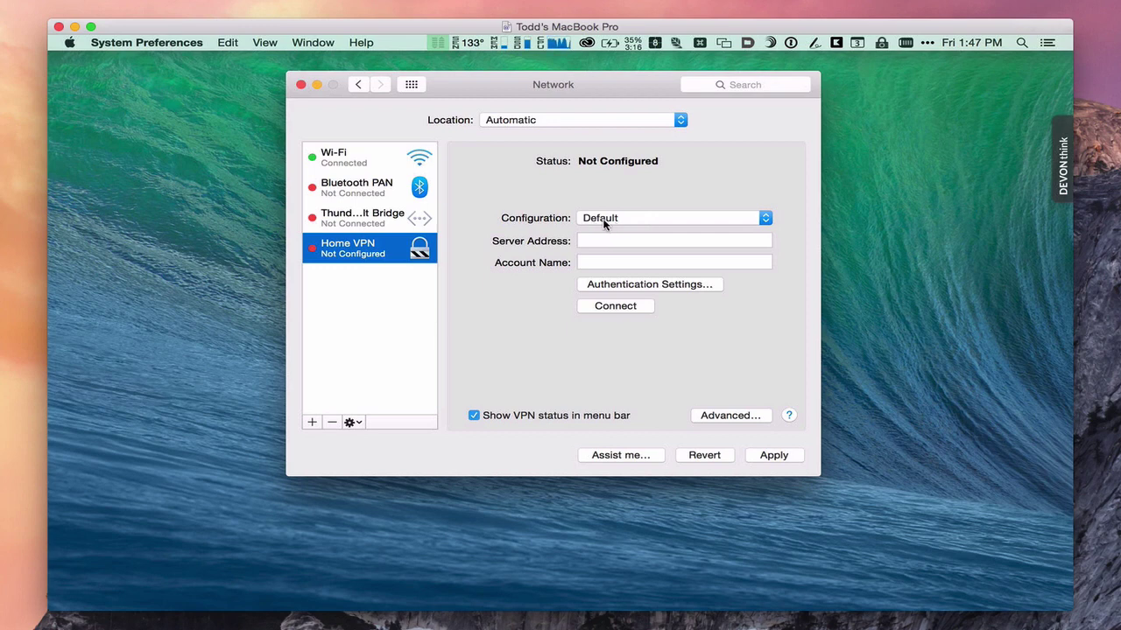
click(765, 218)
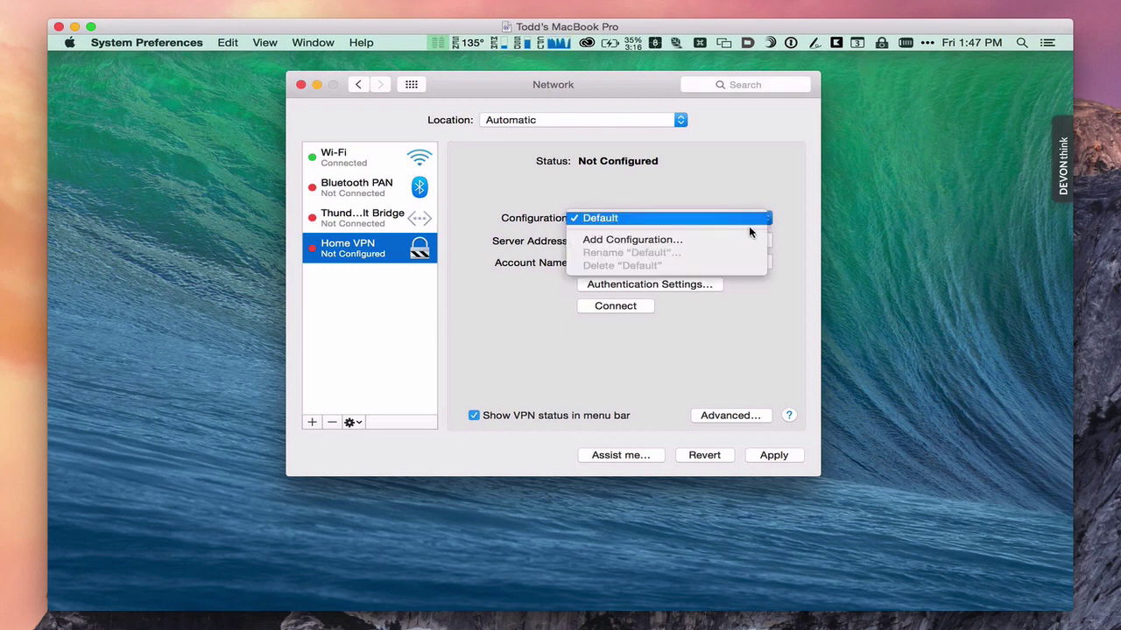
click(697, 243)
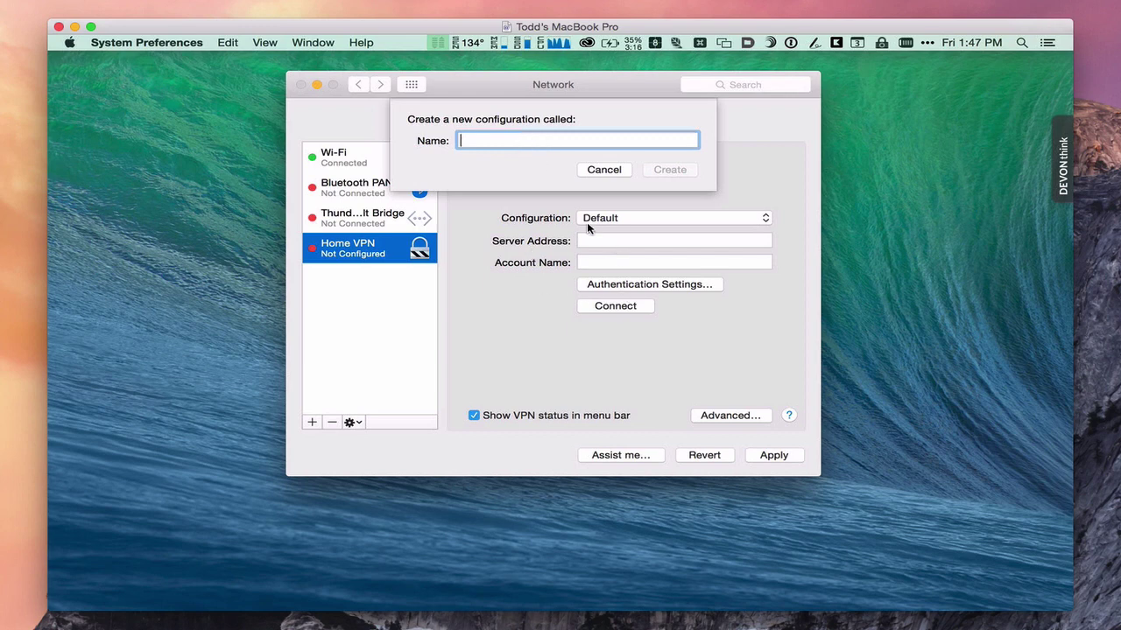
click(596, 172)
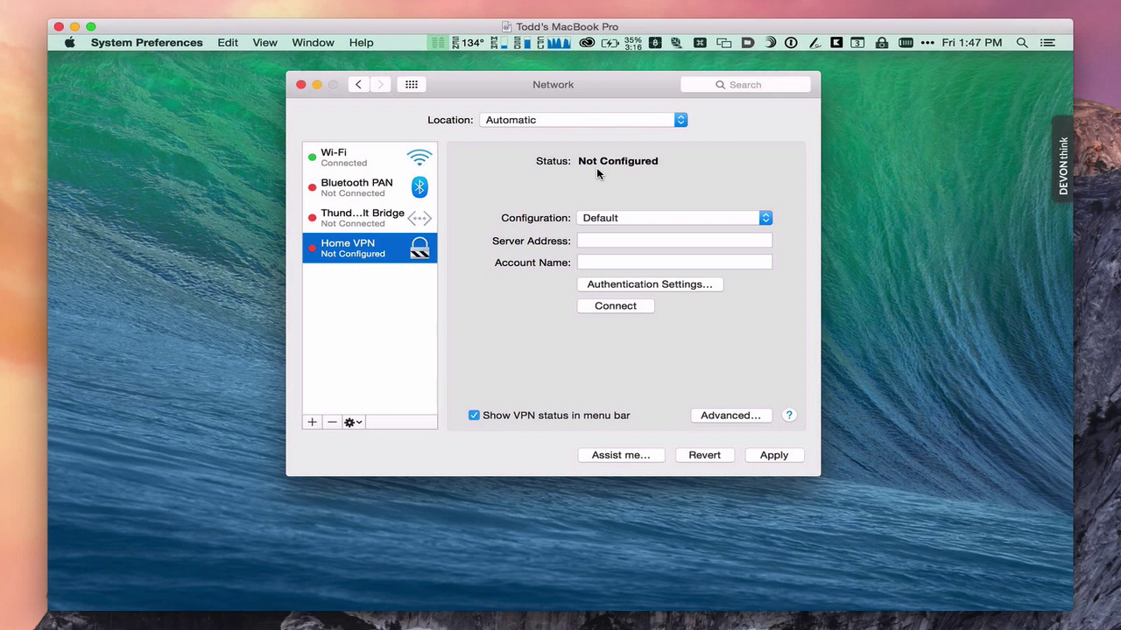
Enter the VPN server's host name as the Home VPN server address and fill in the account name
click(586, 239)
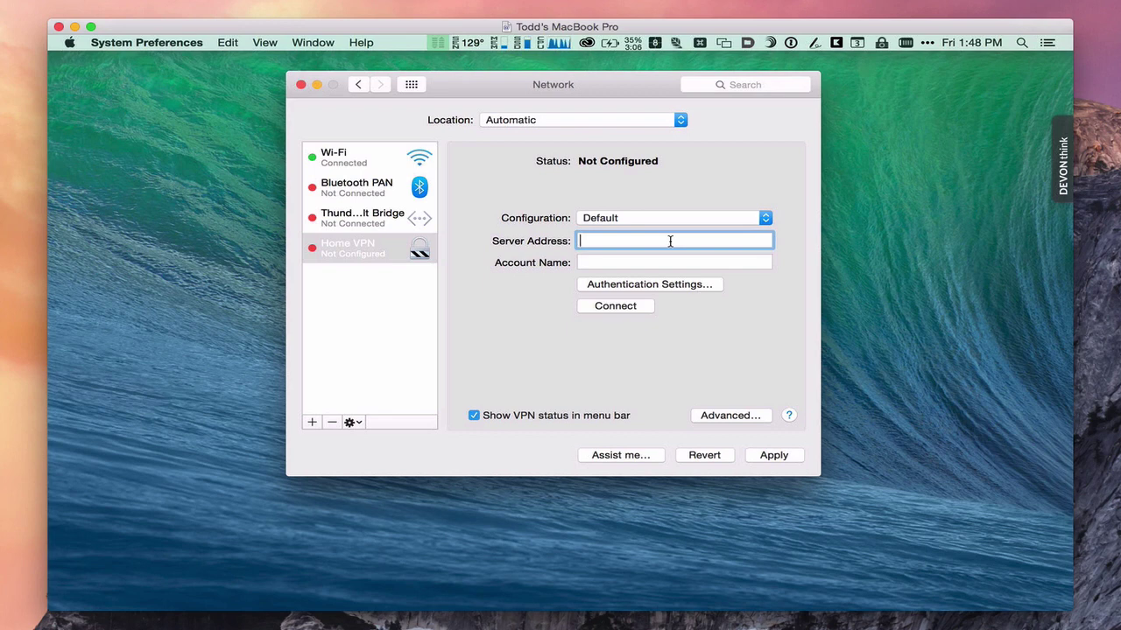
text(server.toddolthoff.com)
key(Tab)
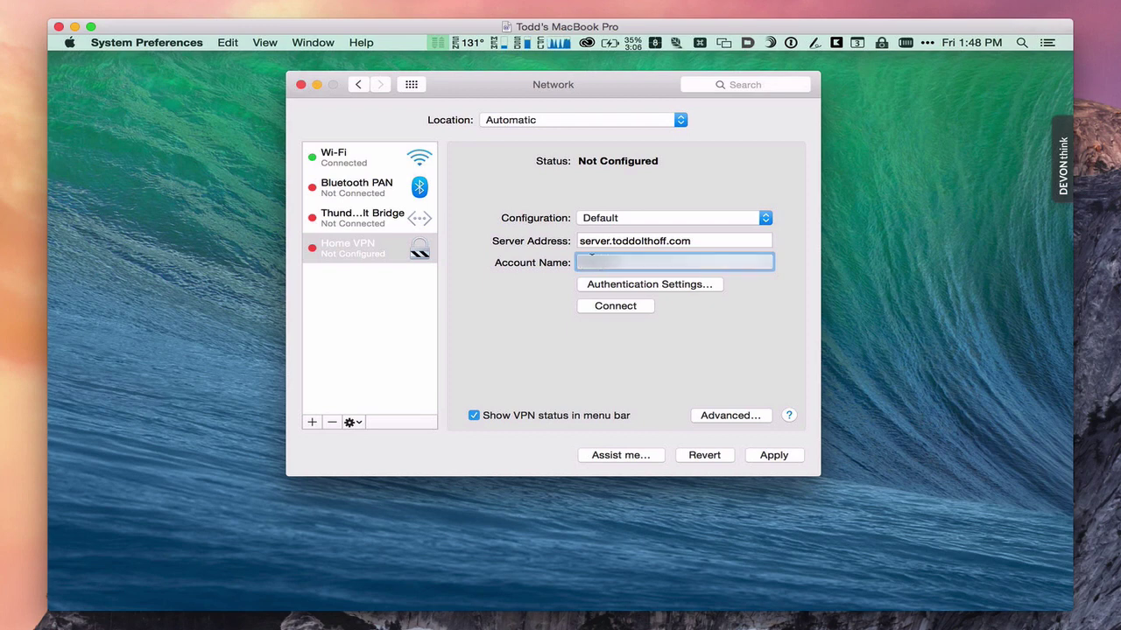
Fill in the account password and the machine authentication shared secret in the Home VPN authentication settings and confirm them
click(637, 285)
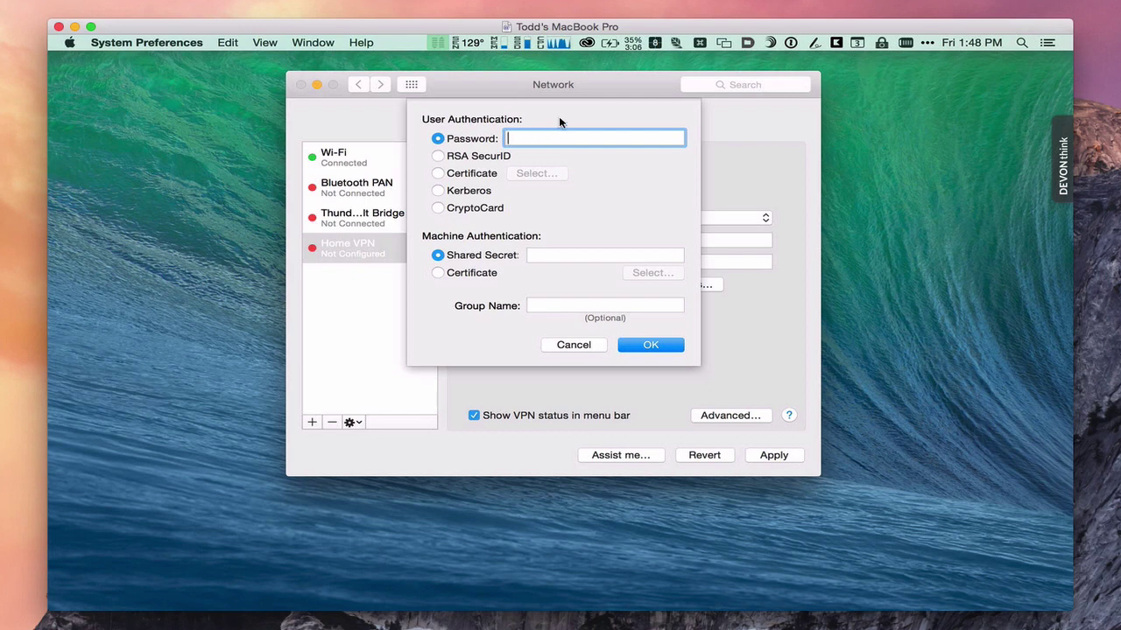
text(•••••••••••••)
click(537, 255)
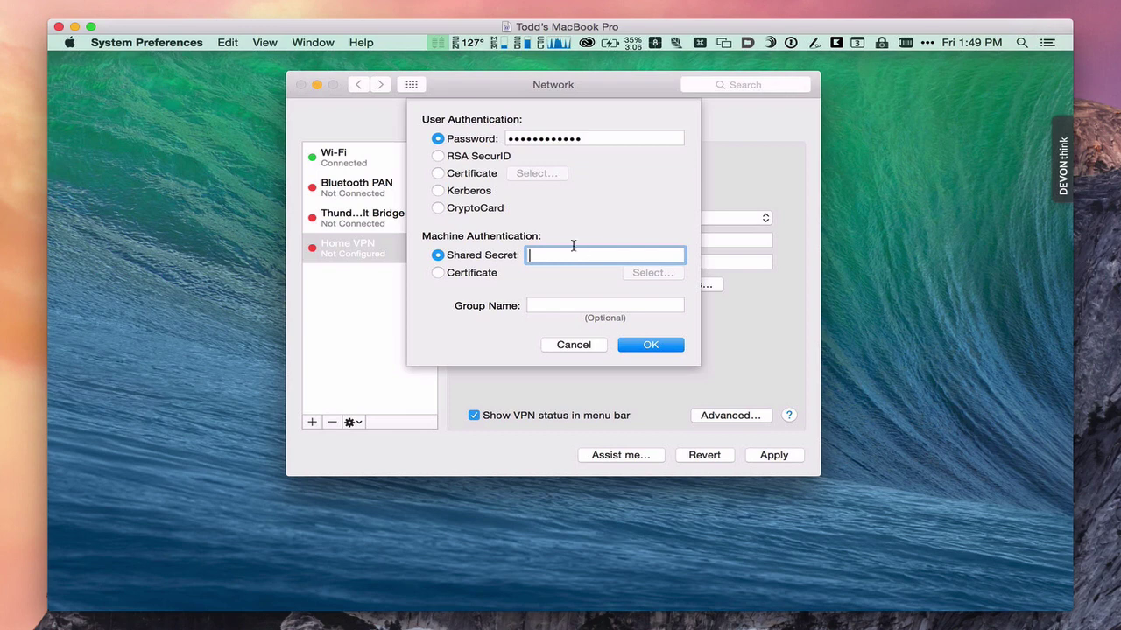
key(super+v)
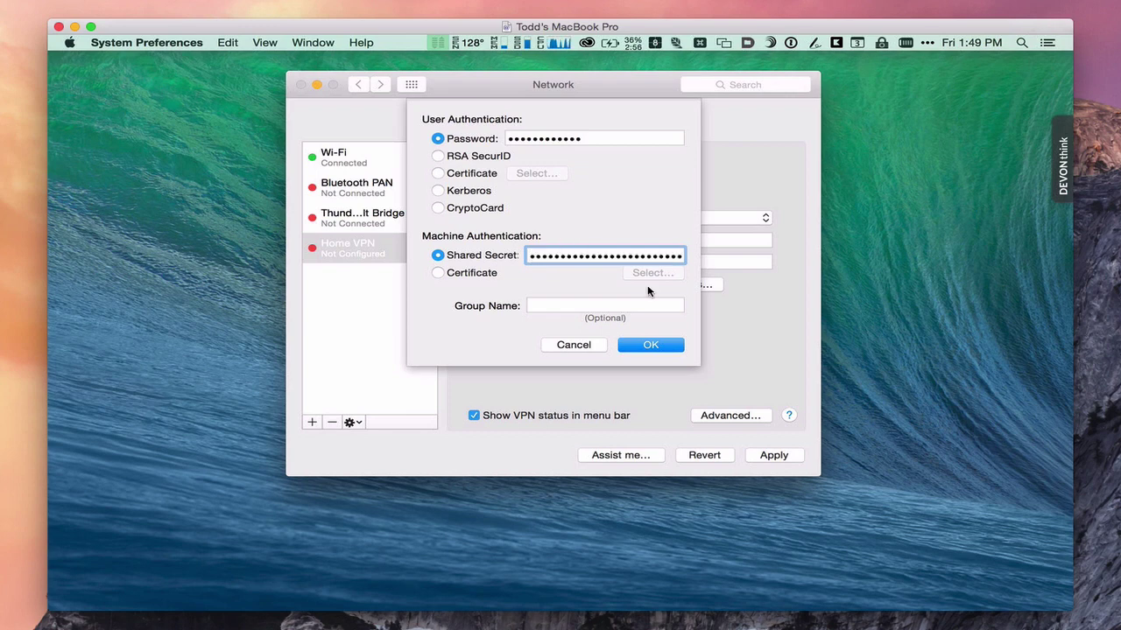
click(651, 345)
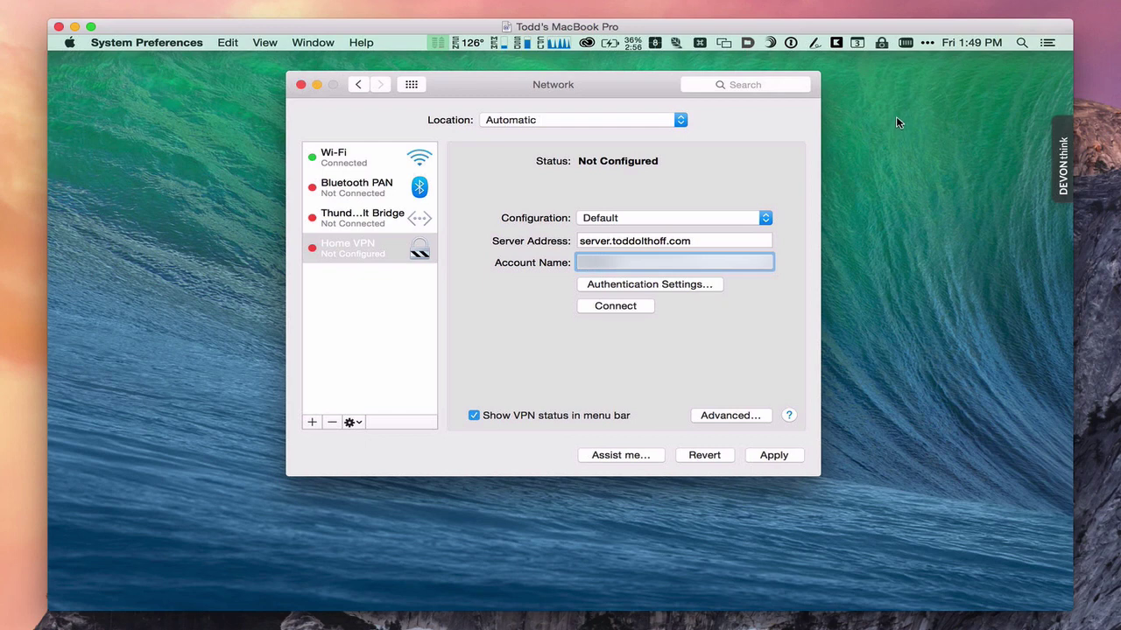
Check the VPN status in the menu bar and apply the Home VPN configuration
click(909, 47)
click(909, 46)
click(909, 47)
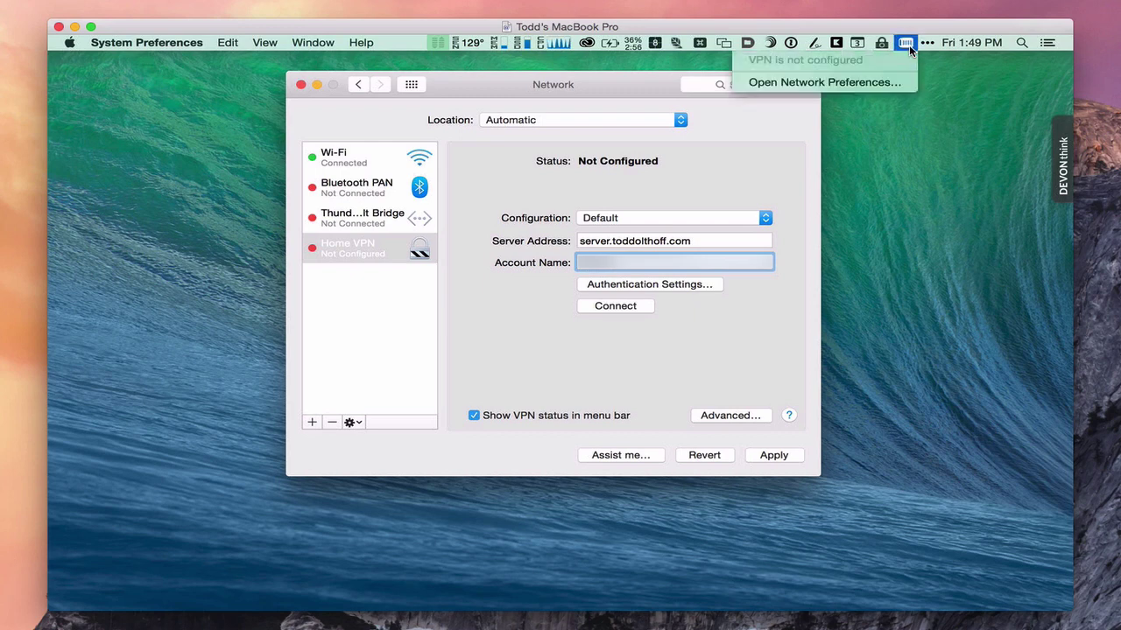
click(909, 44)
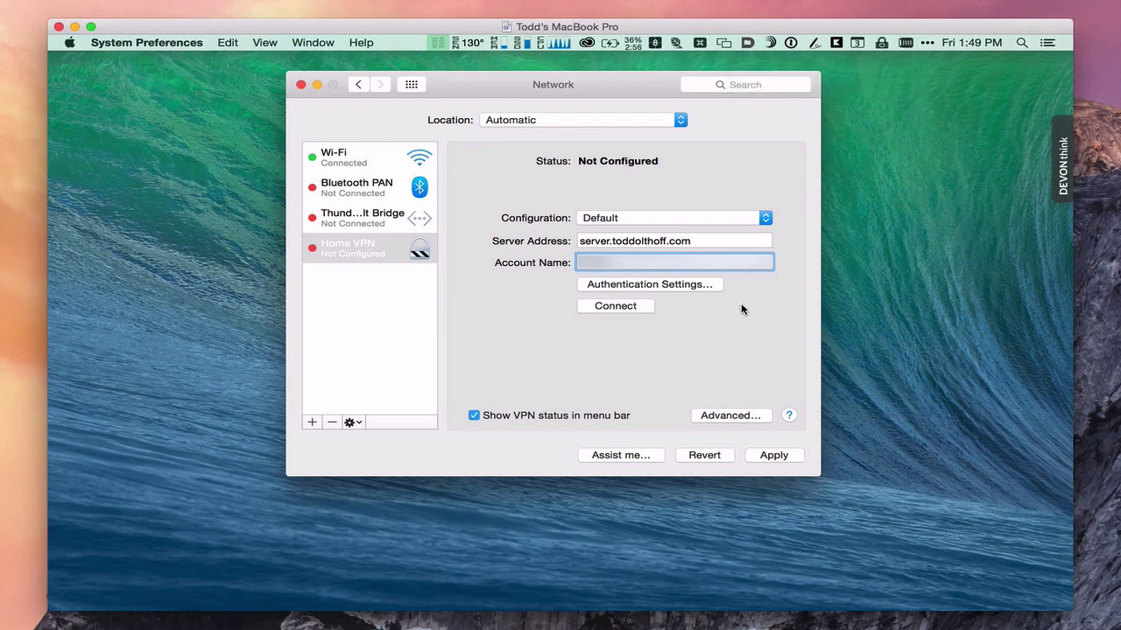
click(774, 460)
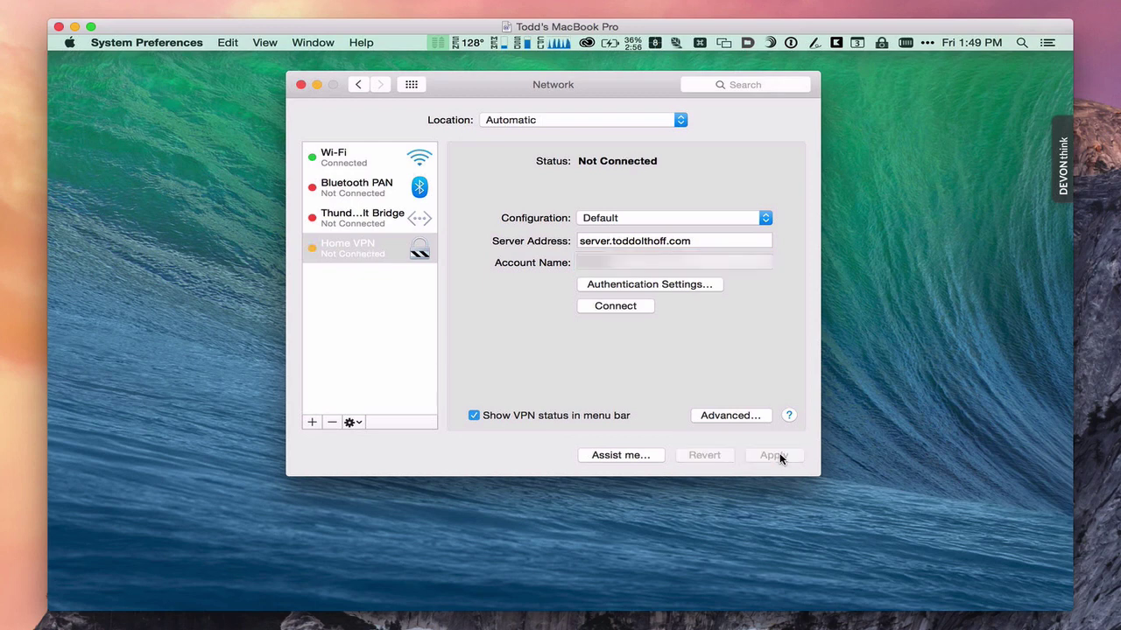
Check the Home VPN options in the VPN status menu and connect to Home VPN from the network settings
click(905, 44)
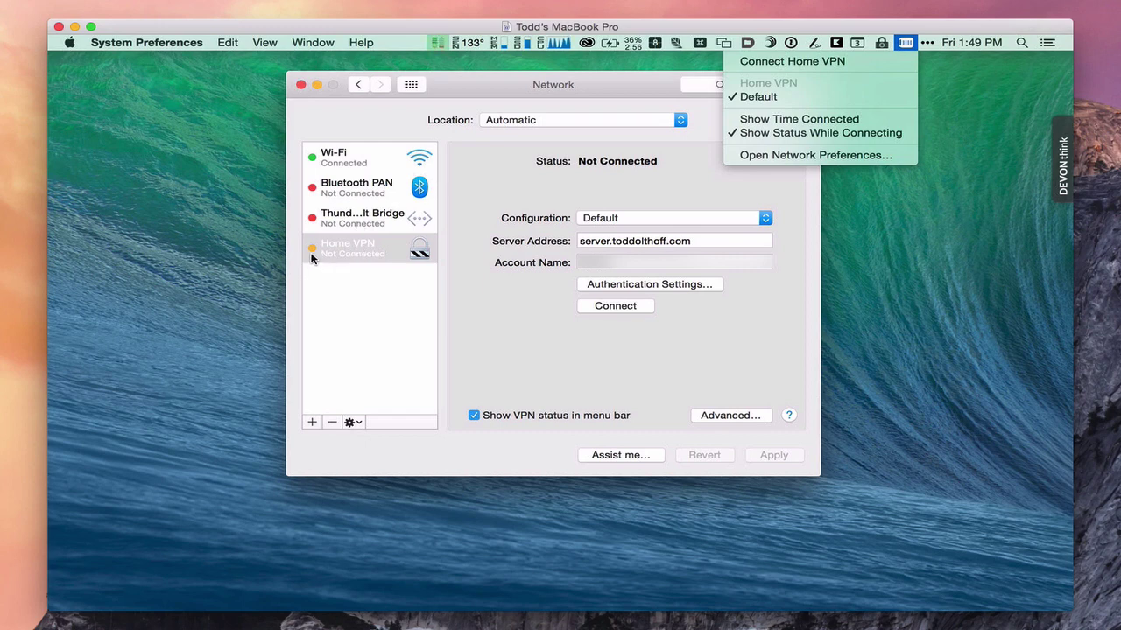
click(903, 46)
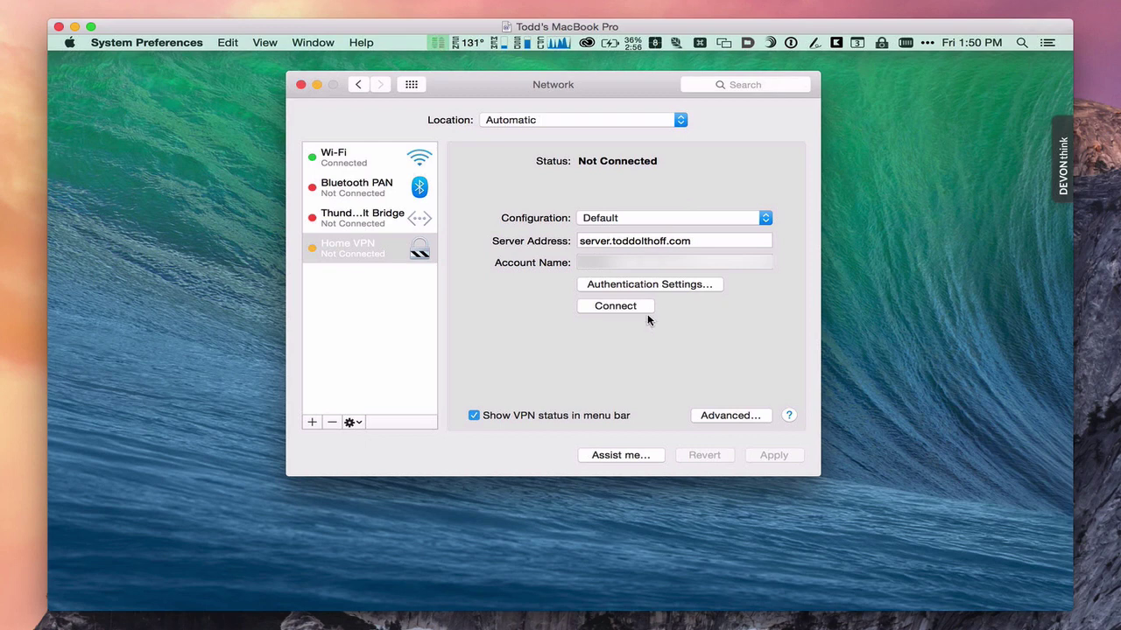
click(618, 306)
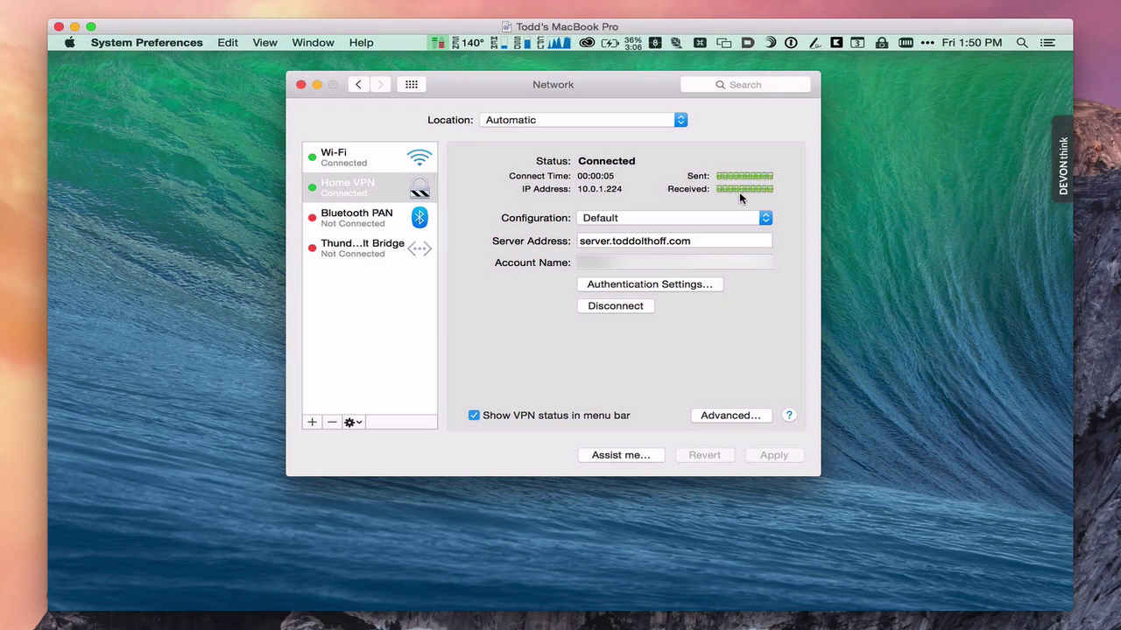
Select the Home VPN service and disconnect it through the menu bar VPN status
click(351, 195)
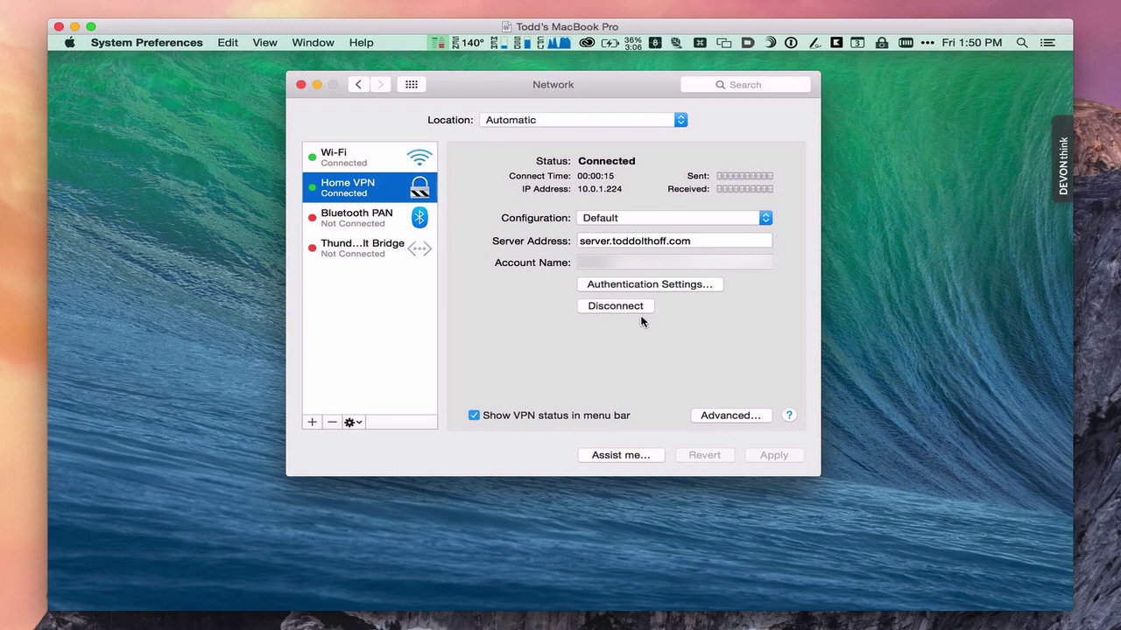
click(905, 45)
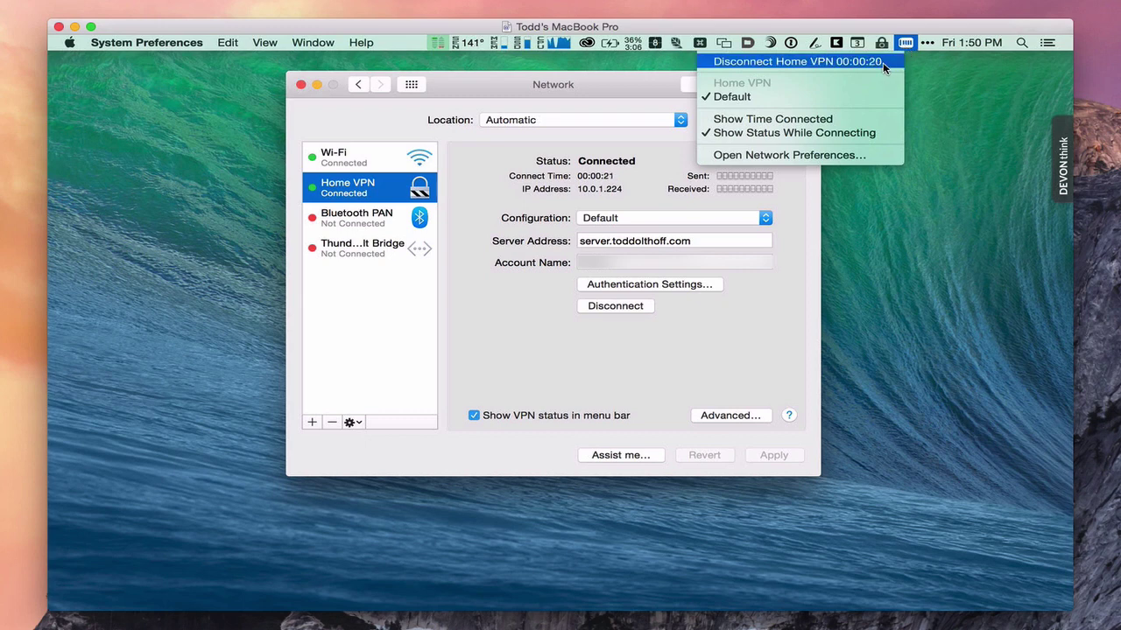
click(803, 61)
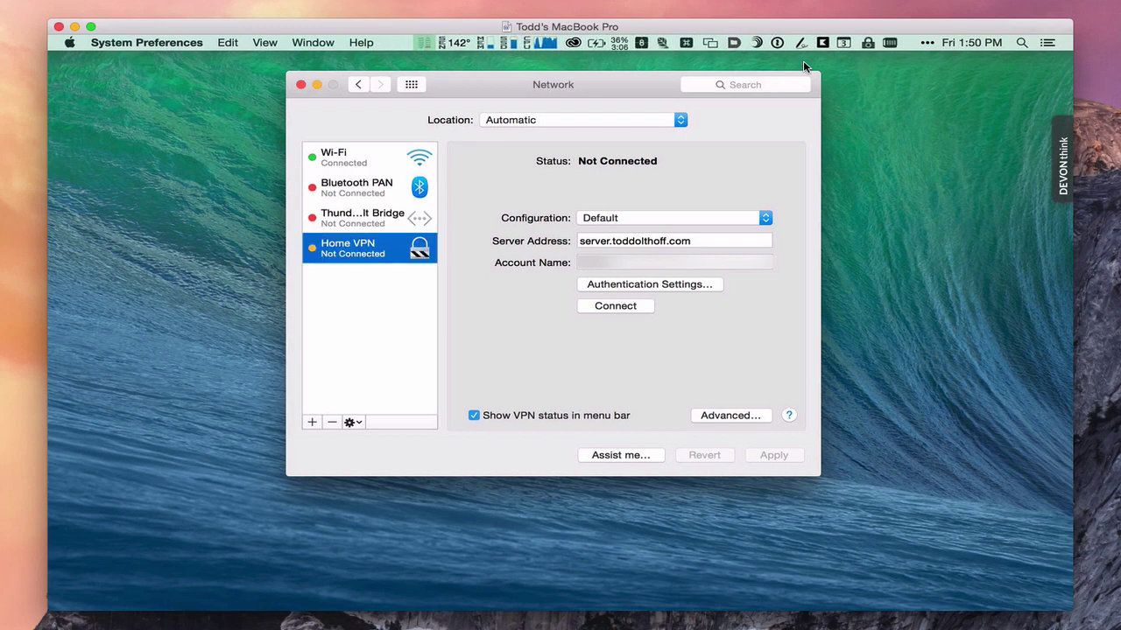